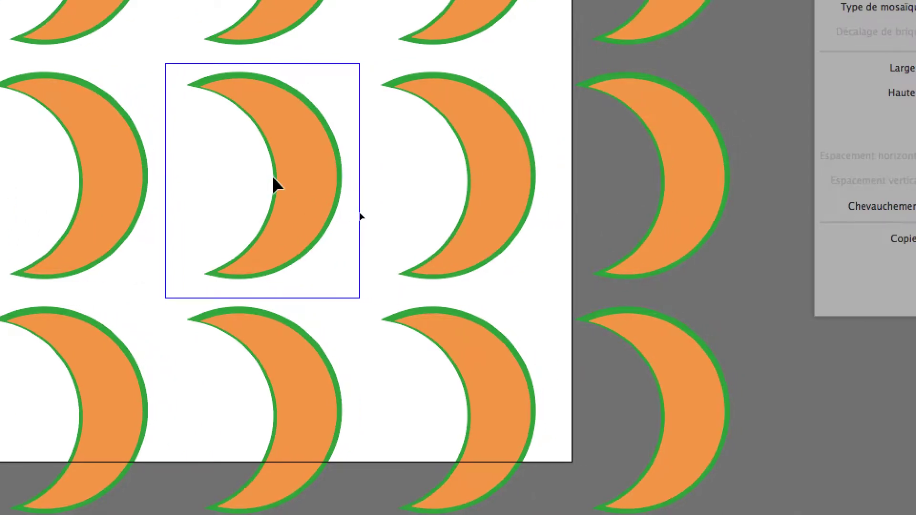
Try free-transforming the crescent smaller from its top-left corner.
scroll(275, 177, "up", 1)
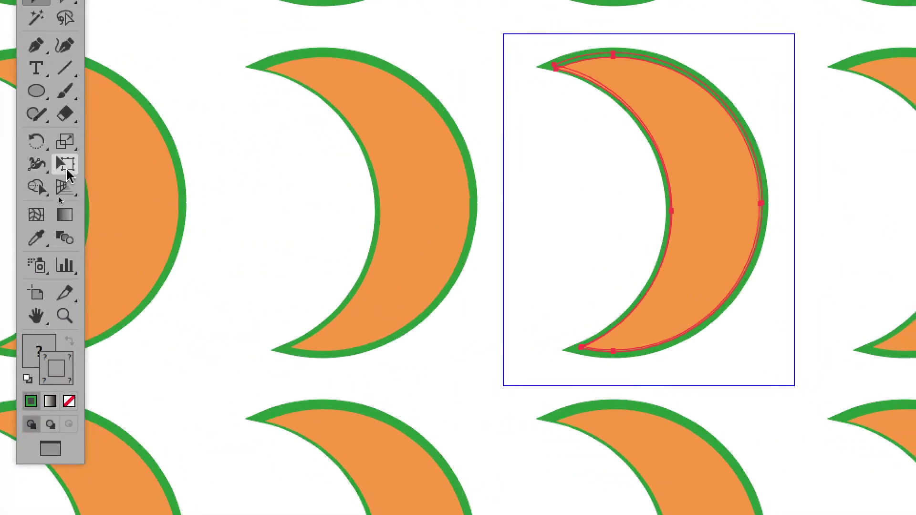
left_click(67, 167)
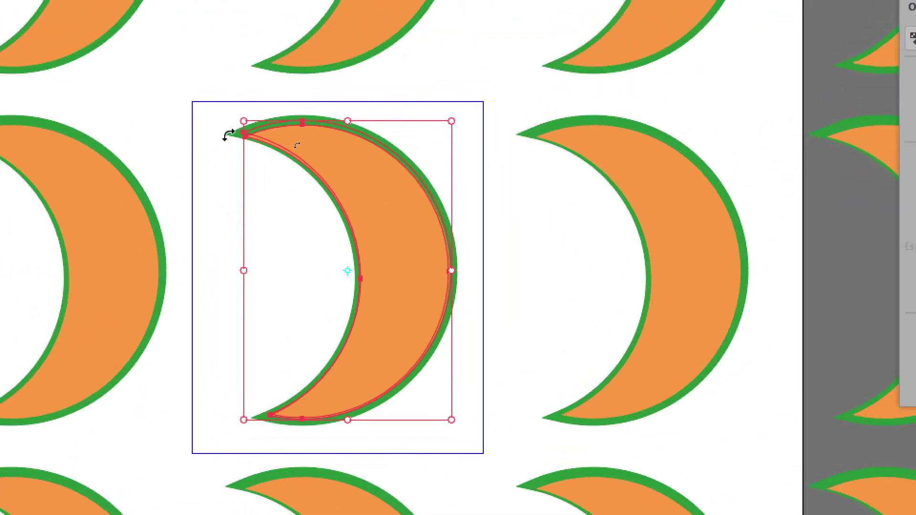
left_click_drag(235, 130, 256, 162)
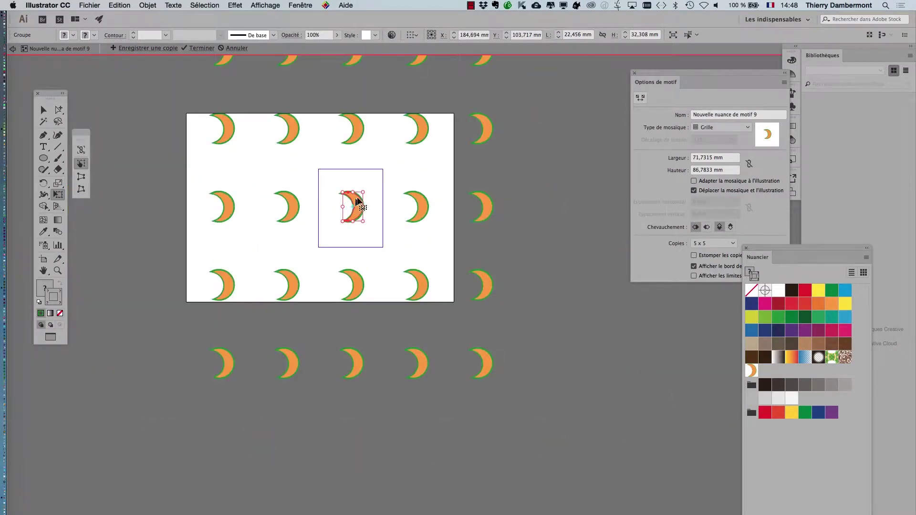
left_click_drag(344, 193, 346, 197)
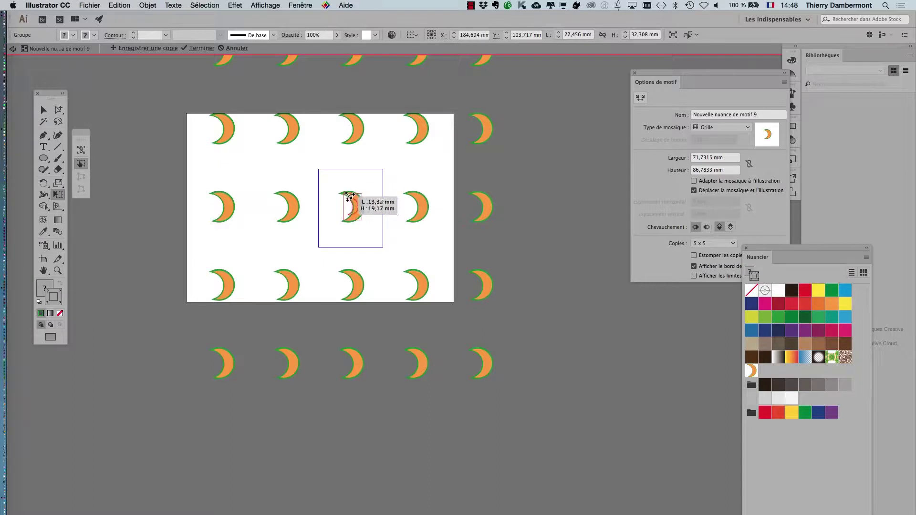
scroll(357, 204, "up", 3)
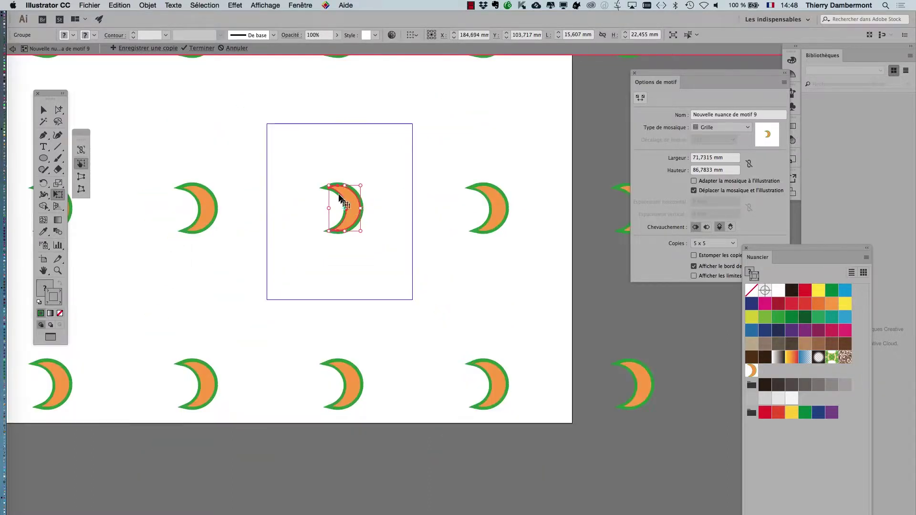
left_click_drag(329, 186, 334, 193)
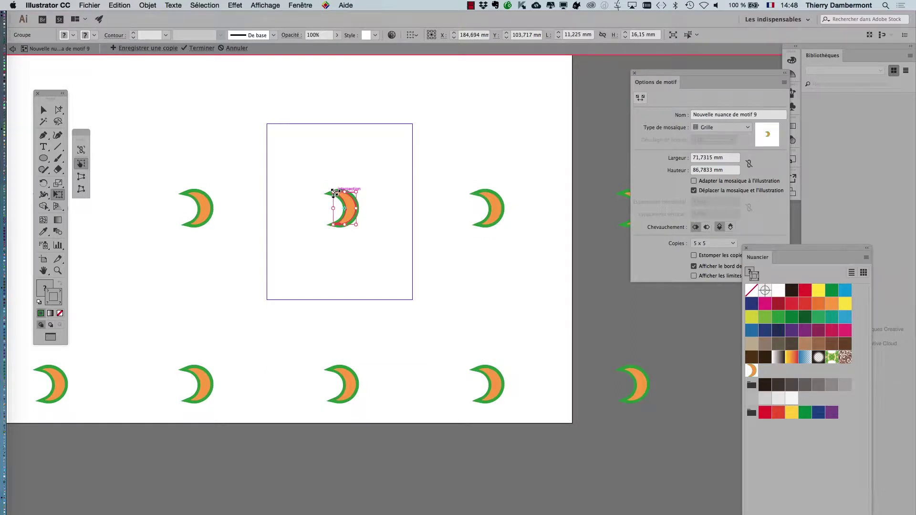
scroll(363, 208, "up", 3)
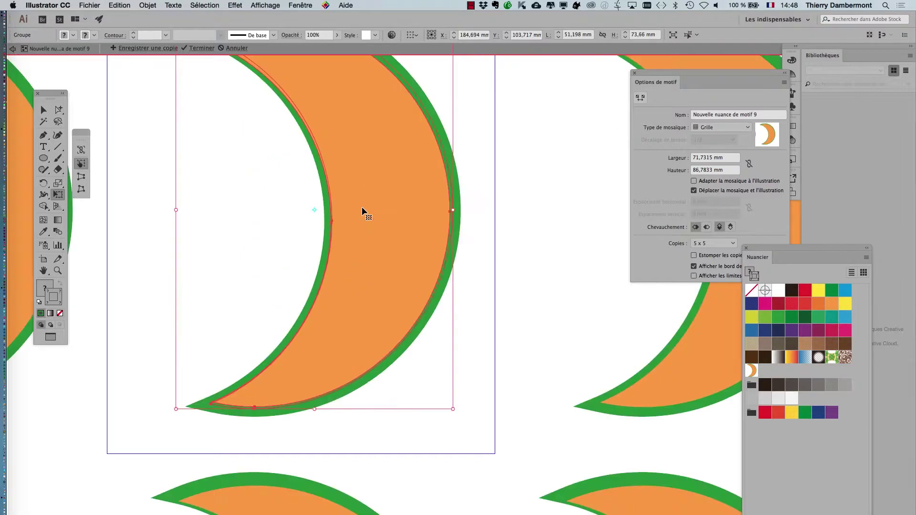
scroll(362, 207, "down", 2)
scroll(334, 144, "up", 1)
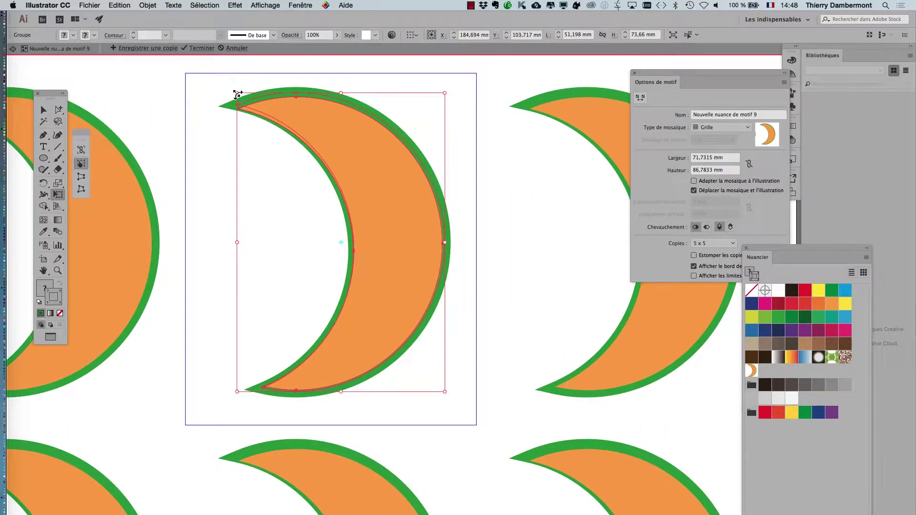
left_click_drag(237, 94, 316, 200)
Repeat the crescent shrink and undo each time to keep it full size.
scroll(336, 219, "up", 1)
scroll(335, 219, "up", 1)
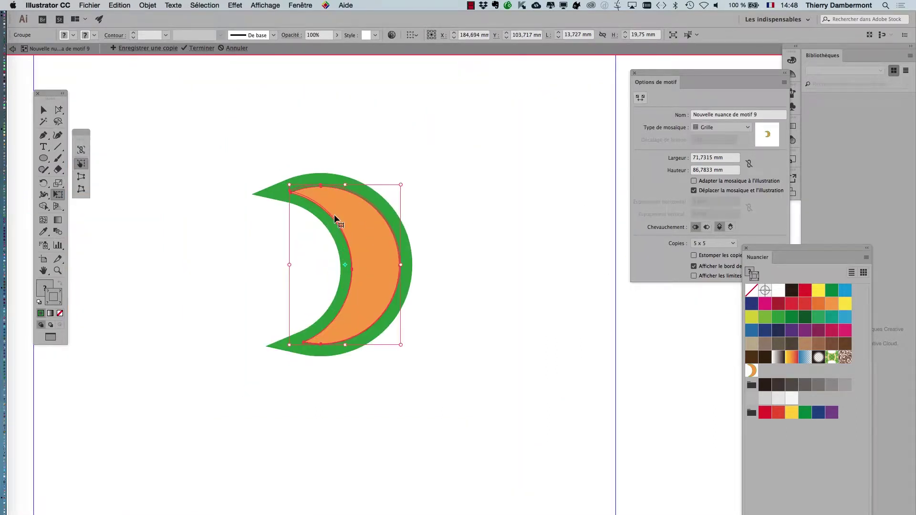
key("ctrl+z")
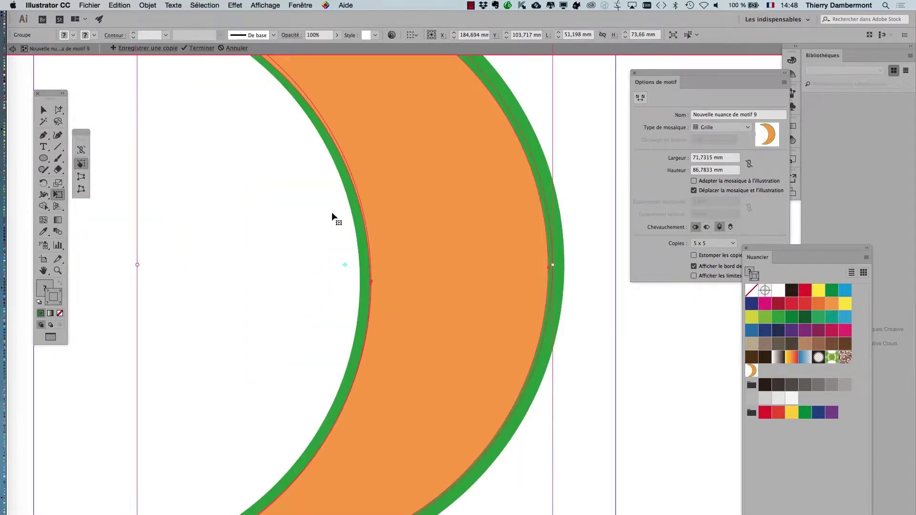
scroll(331, 211, "down", 1)
scroll(332, 211, "down", 1)
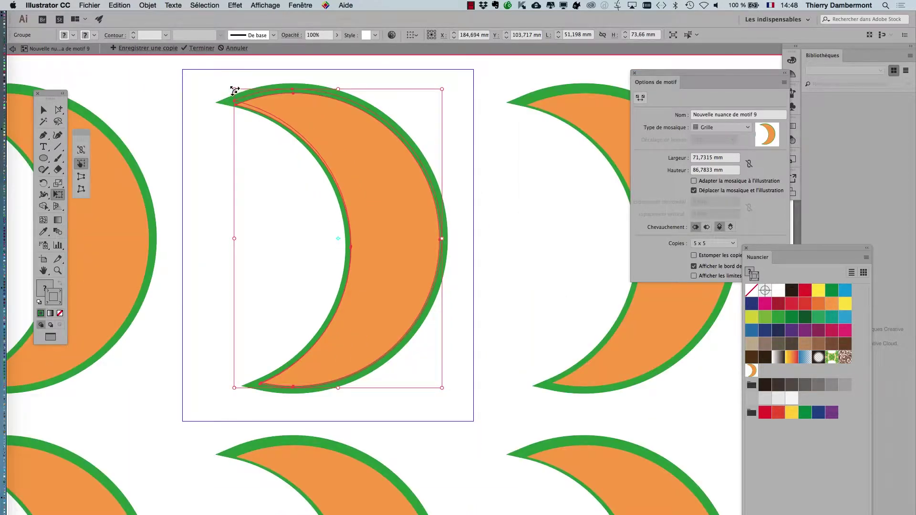
left_click_drag(234, 90, 302, 191)
key("ctrl+z")
left_click_drag(236, 92, 311, 199)
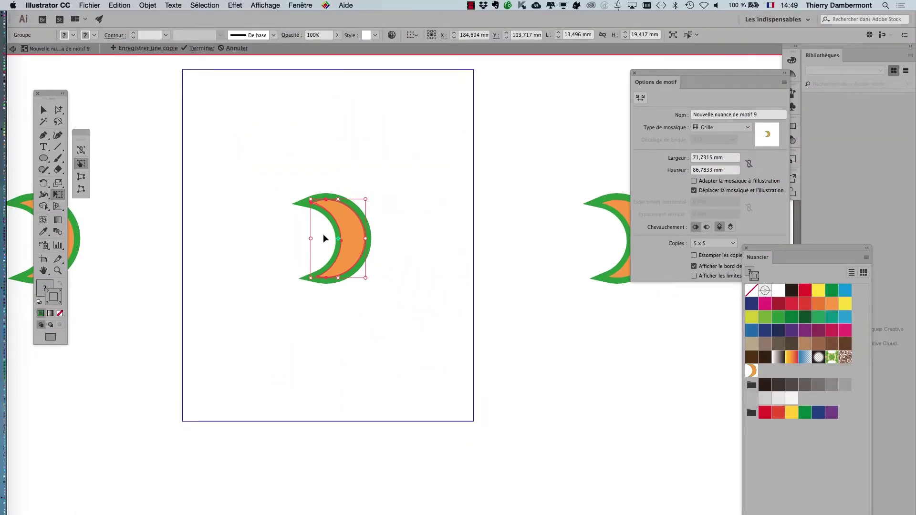
key("ctrl+z")
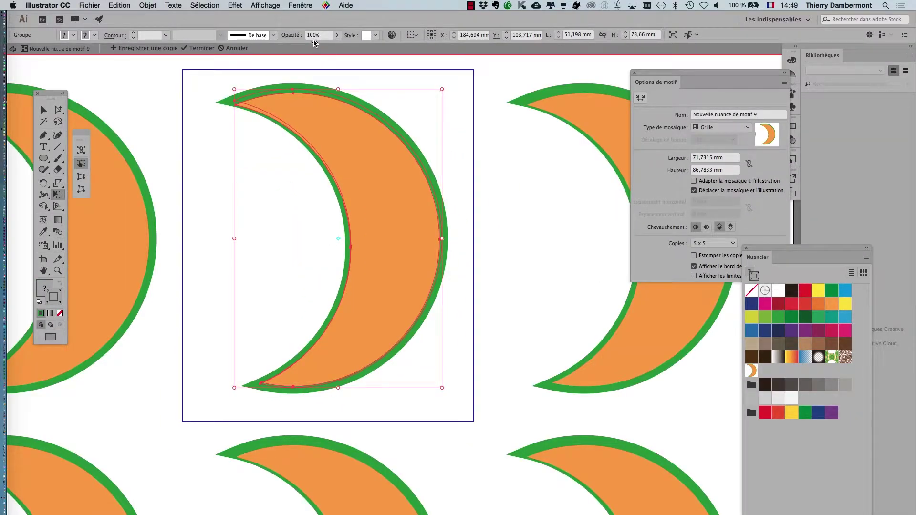
Show the Transformation panel and tick 'Mettre à l'échelle les contours et les effets'.
left_click(306, 5)
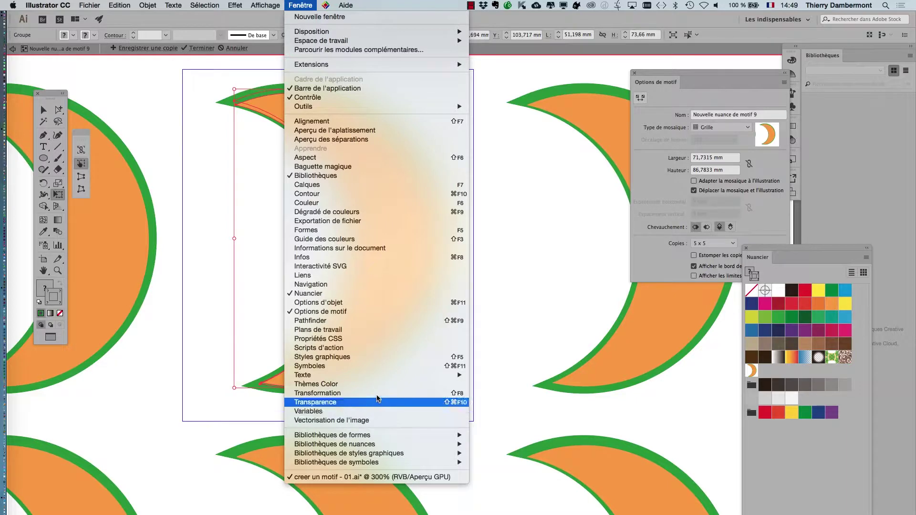
left_click(377, 393)
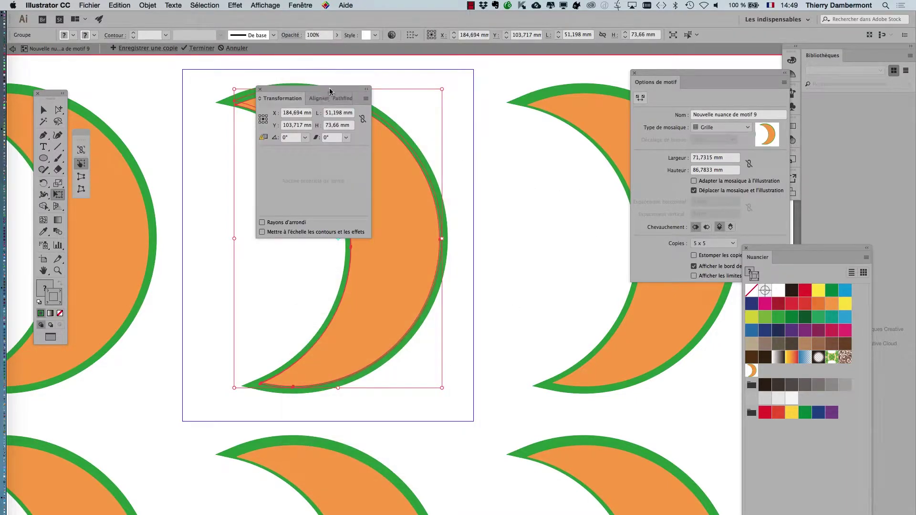
left_click_drag(330, 91, 498, 123)
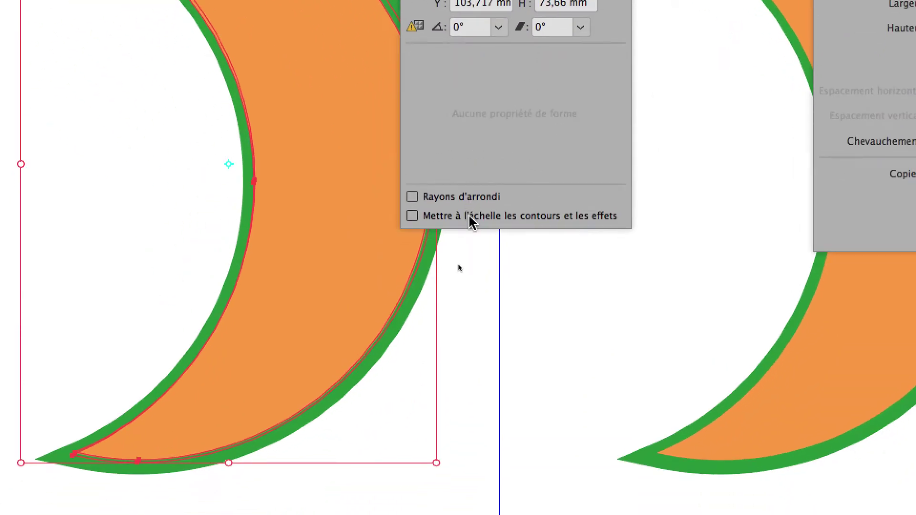
left_click(472, 220)
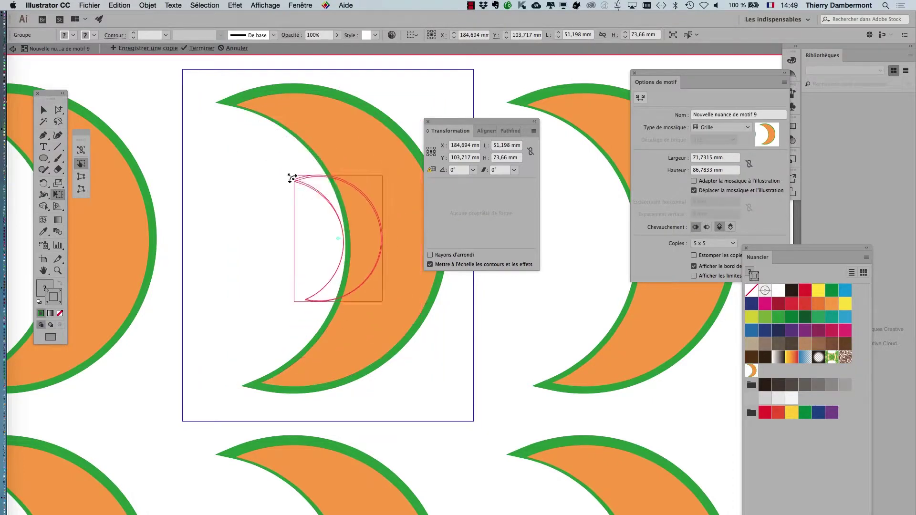
Test-shrink the crescent with its outline scaling too, then undo it.
left_click_drag(243, 103, 291, 178)
key("super+z")
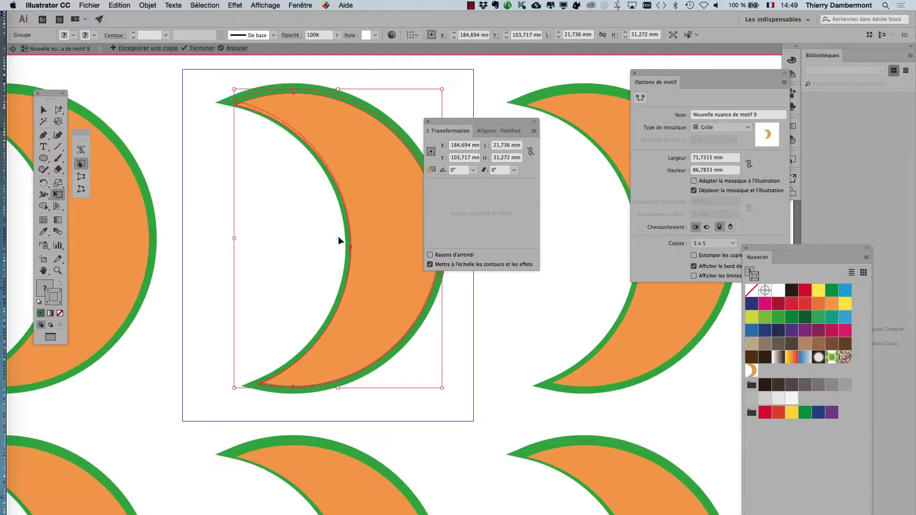
left_click(48, 6)
mouse_move(50, 31)
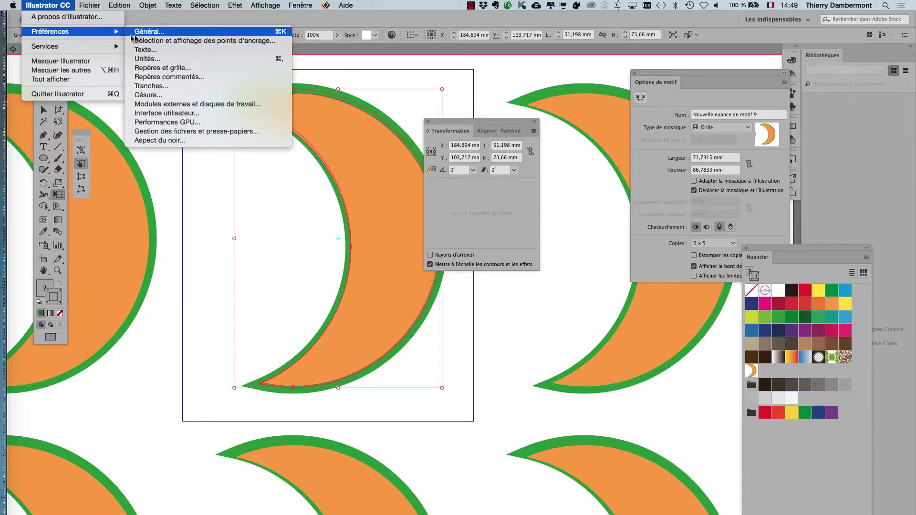
left_click(140, 31)
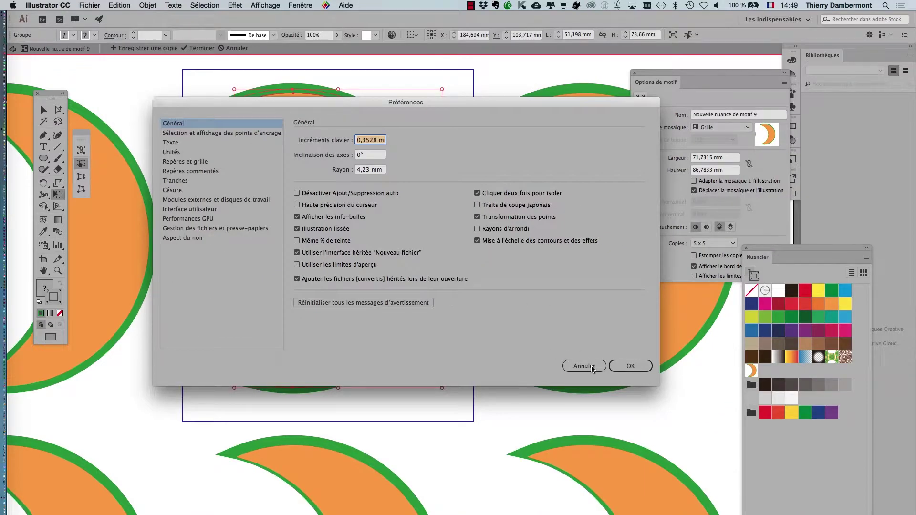
left_click(592, 368)
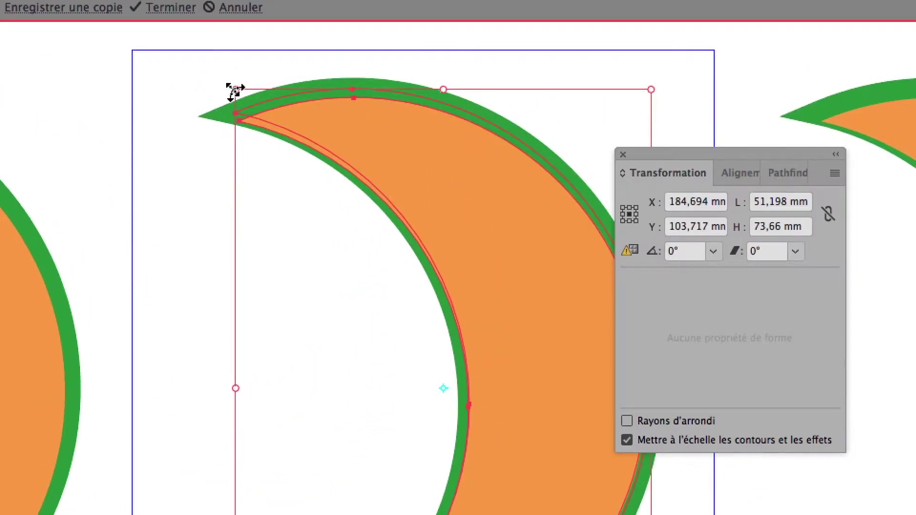
Drag the crescent's top-left corner inward to about 14.8 × 21.3 mm.
left_click_drag(235, 90, 349, 241)
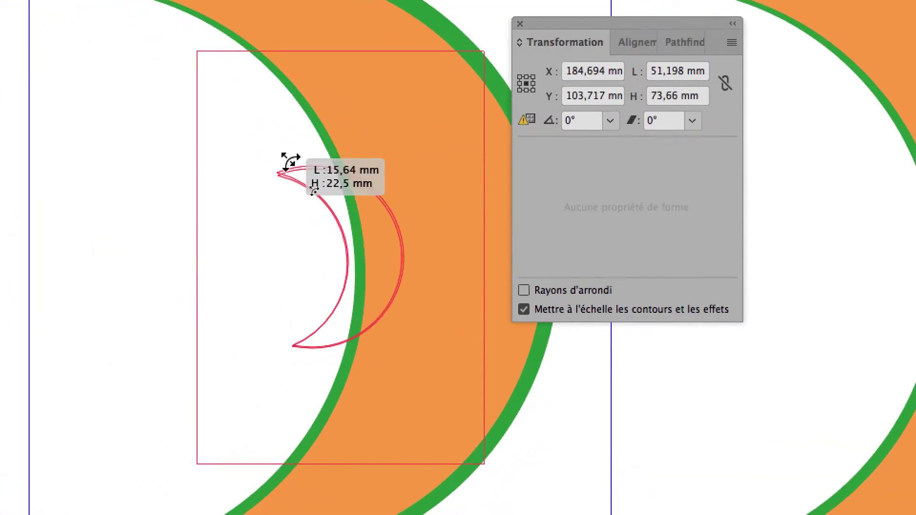
left_click_drag(273, 144, 291, 160)
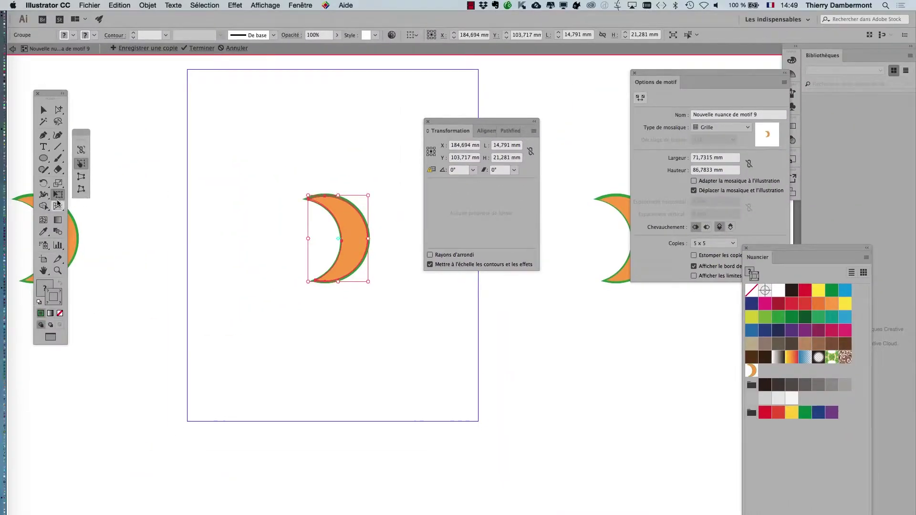
left_click(58, 186)
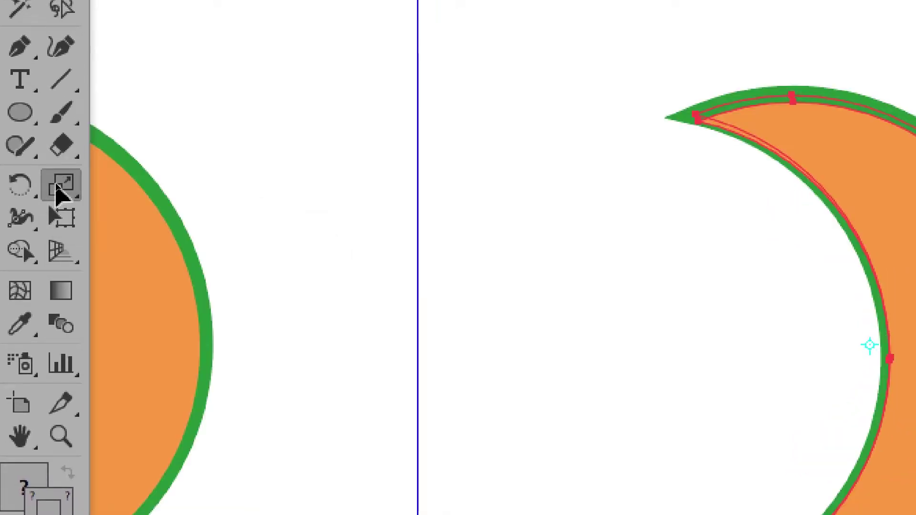
double_click(57, 191)
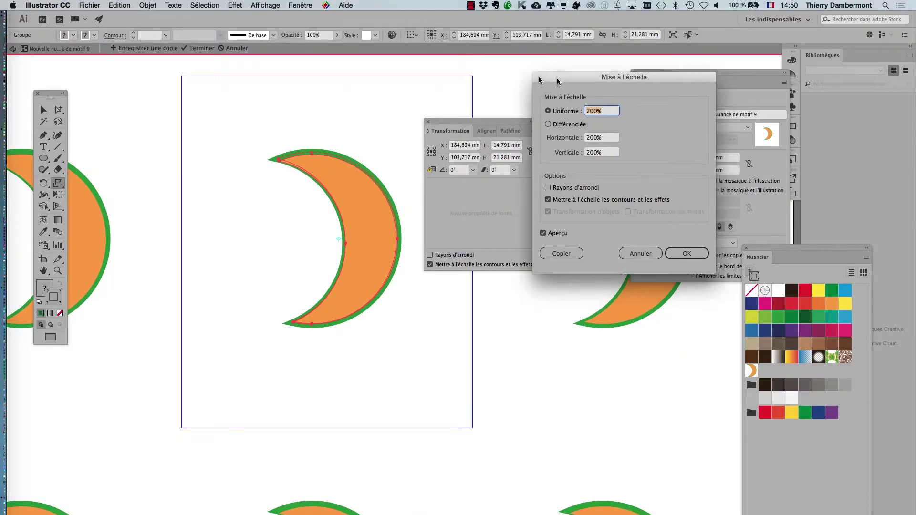
left_click_drag(557, 81, 264, 62)
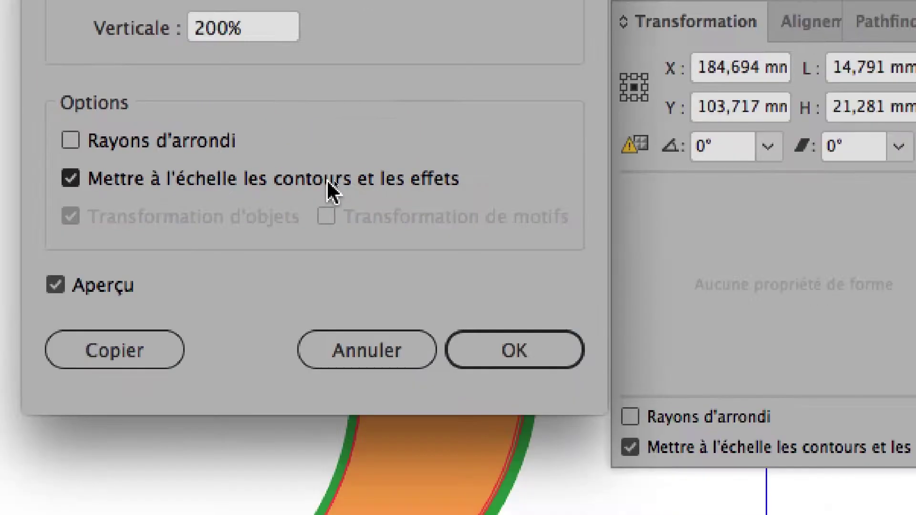
left_click(348, 233)
left_click(47, 5)
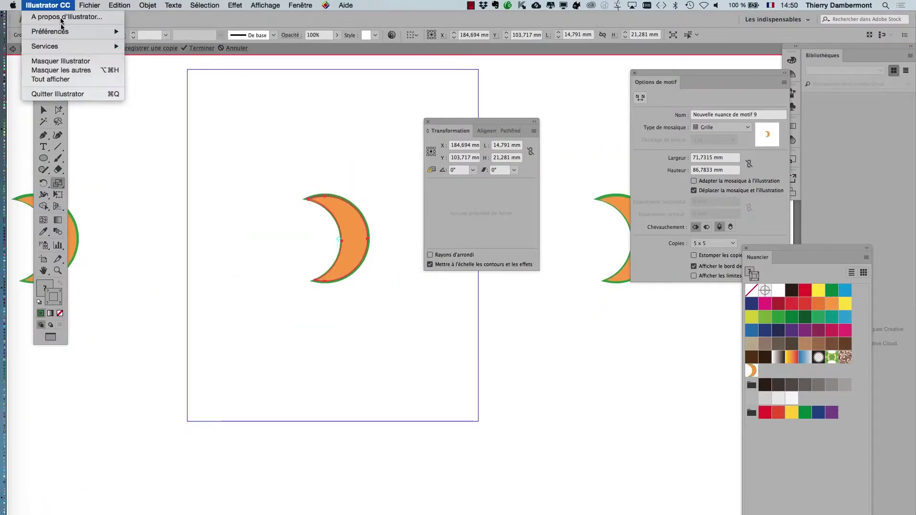
mouse_move(51, 31)
left_click(170, 31)
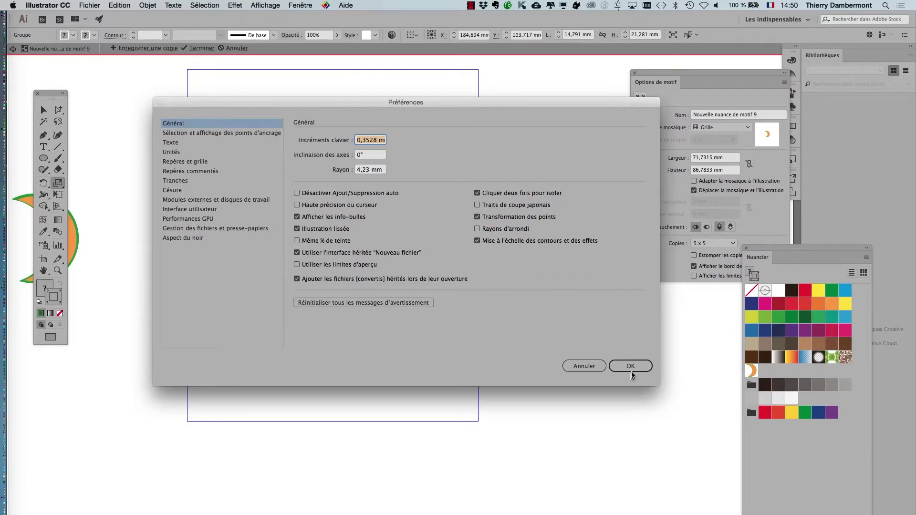
left_click(628, 366)
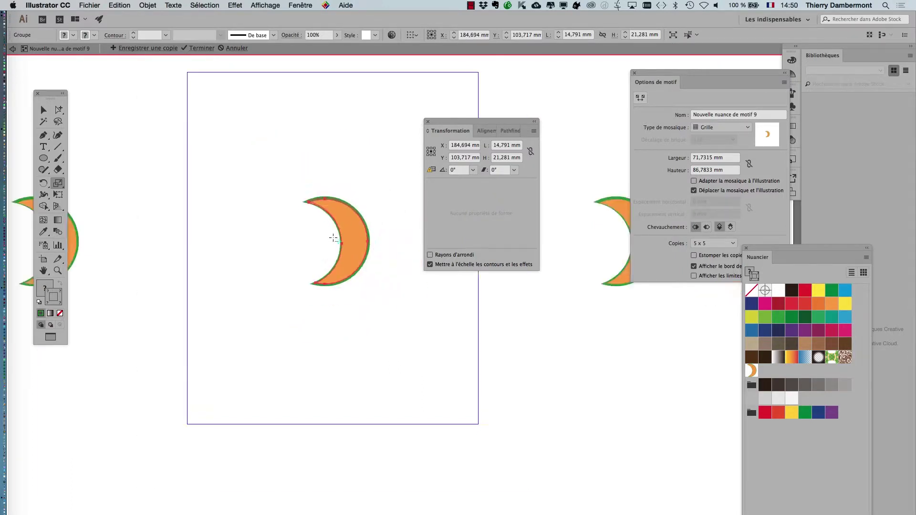
Zoom out, park the Transformation panel lower down, and move Options de motif beside the artboard.
scroll(333, 238, "down", 3)
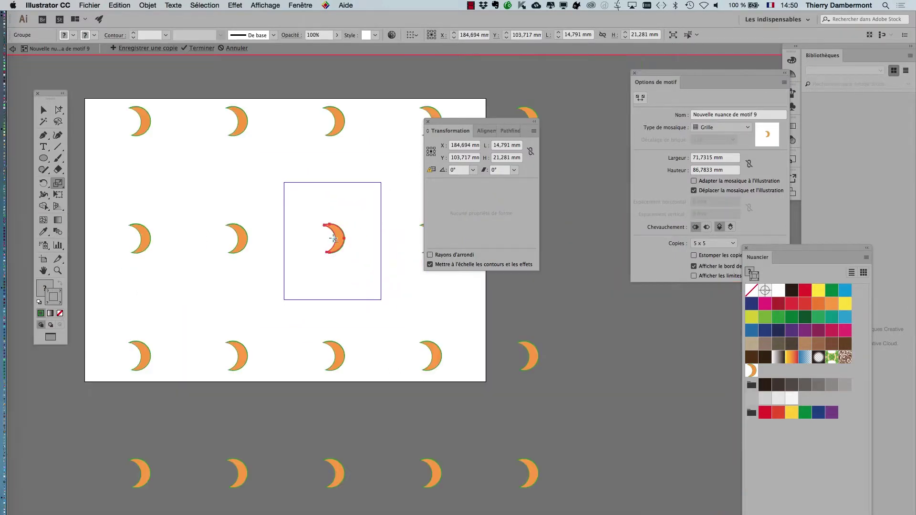
left_click_drag(464, 122, 573, 106)
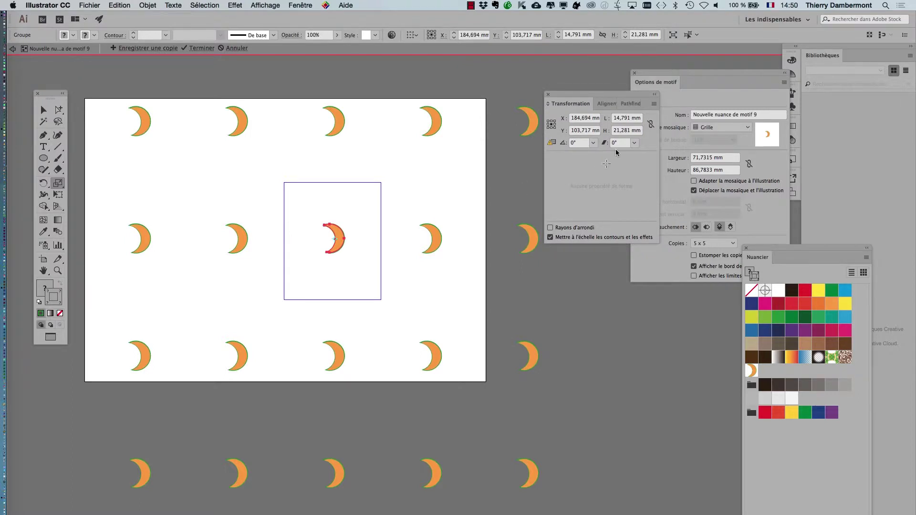
left_click_drag(601, 95, 551, 356)
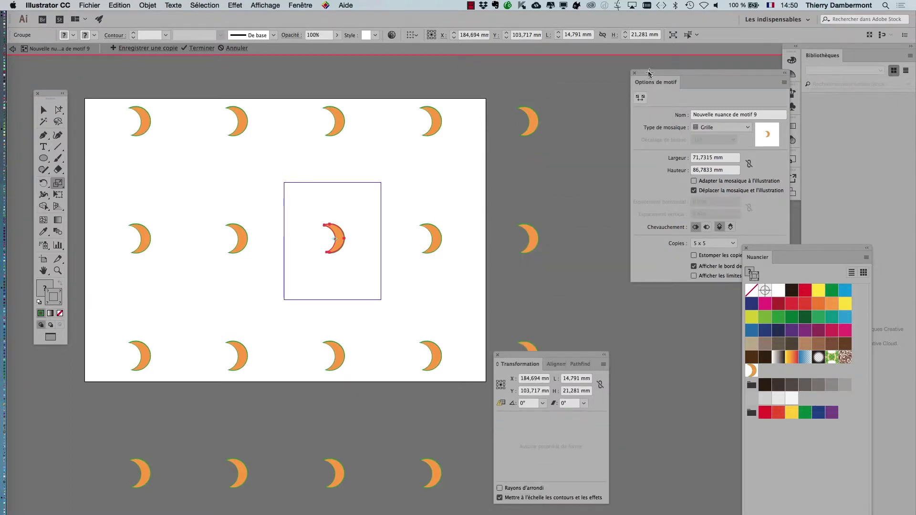
left_click_drag(649, 74, 451, 94)
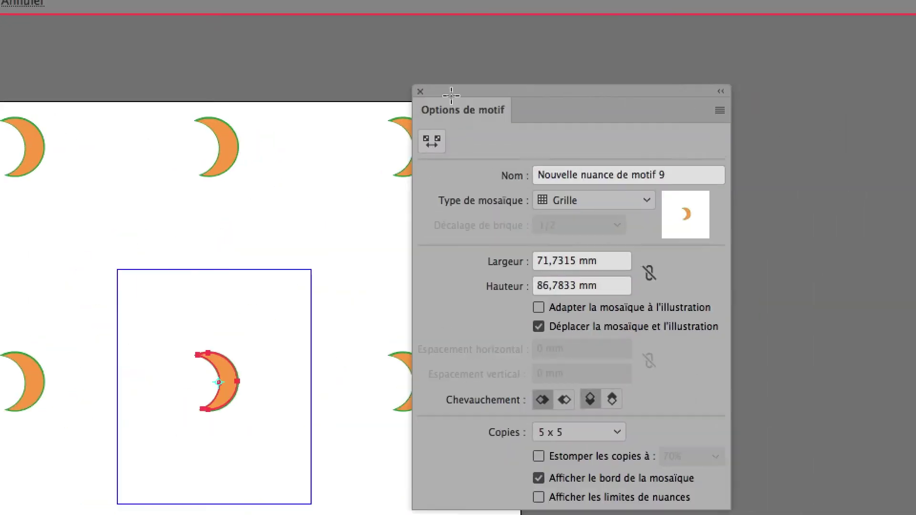
Drag the pattern tile's corners inward to 65.26 × 45.86 mm with the Pattern Tile Tool.
left_click(428, 142)
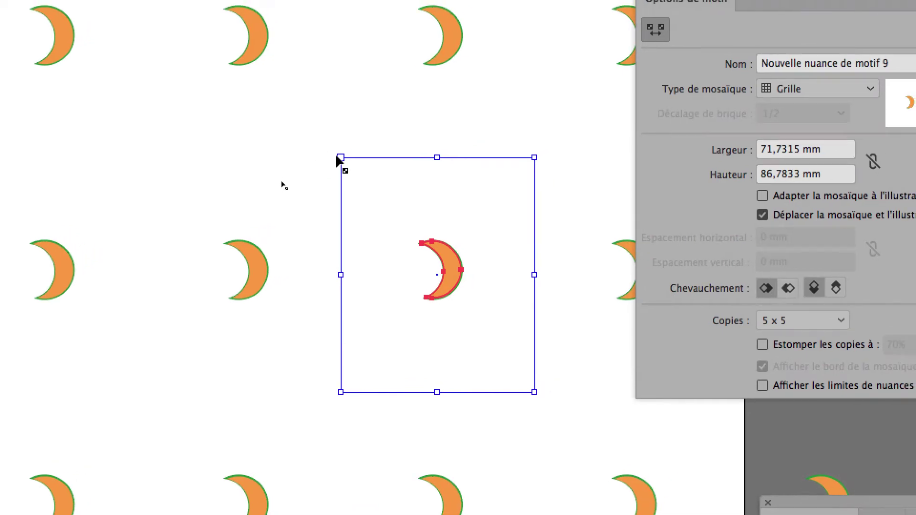
left_click_drag(336, 160, 344, 179)
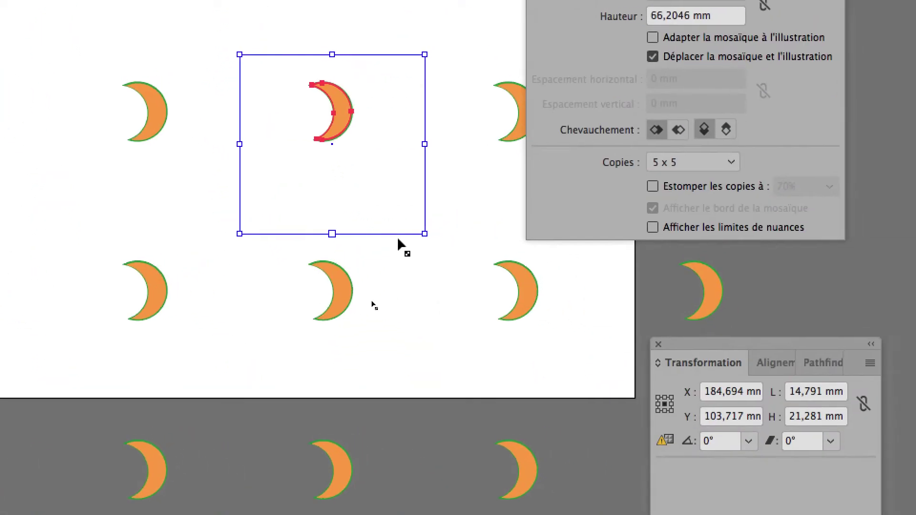
left_click_drag(408, 243, 405, 221)
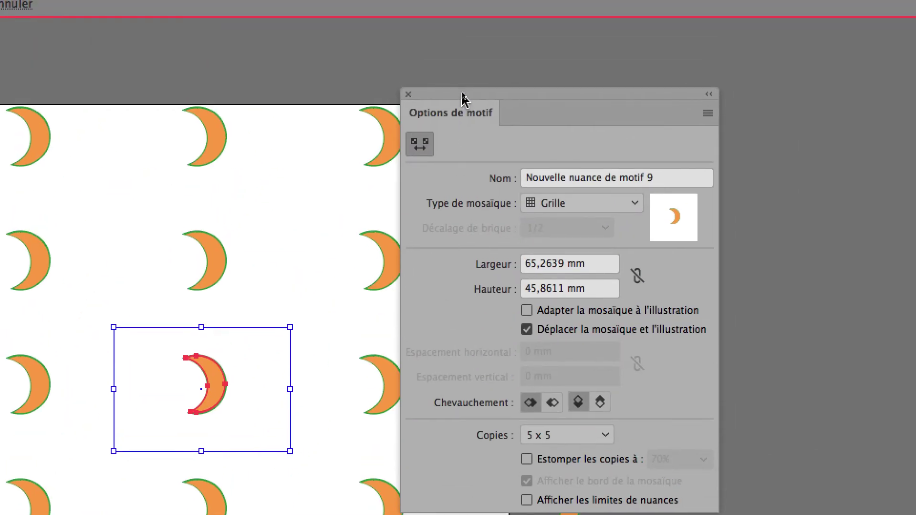
left_click_drag(466, 96, 438, 98)
left_click(523, 206)
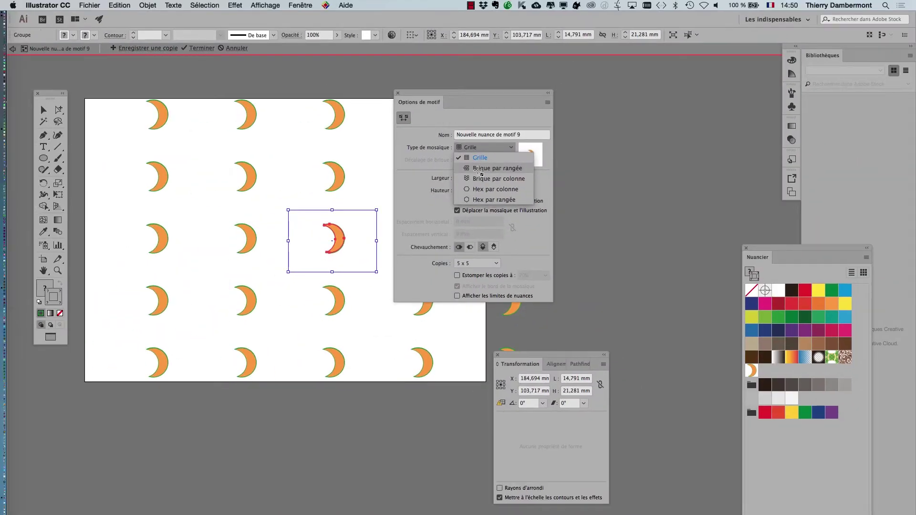
Try Brique par rangée and Hex par colonne, settling on Hex par rangée tiling.
left_click(480, 170)
left_click_drag(466, 91, 569, 75)
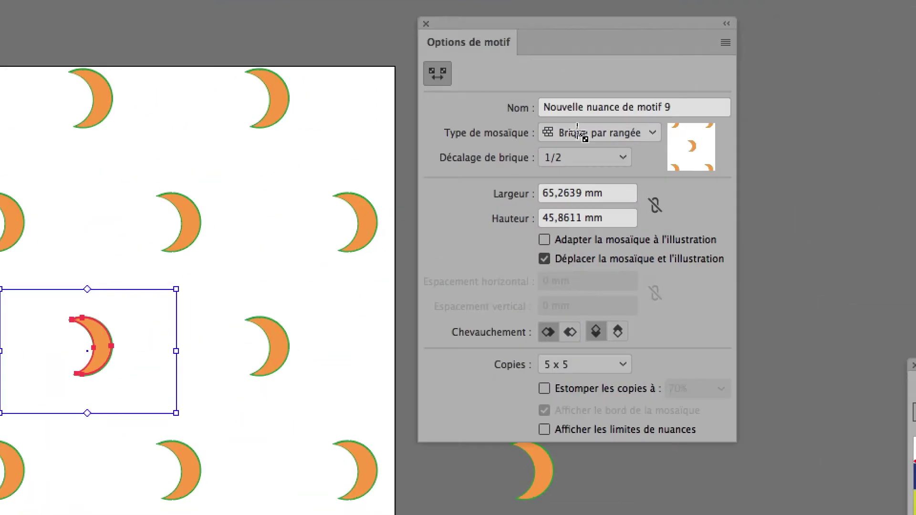
left_click(576, 132)
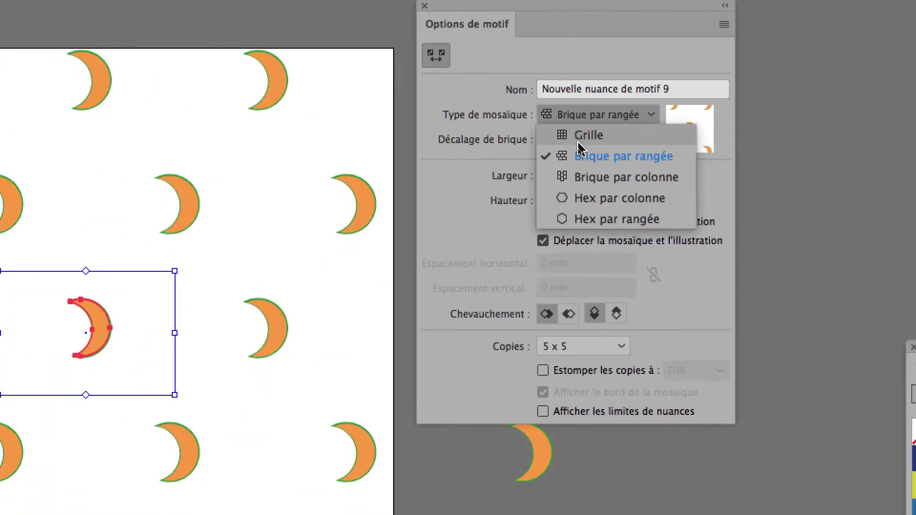
left_click(582, 165)
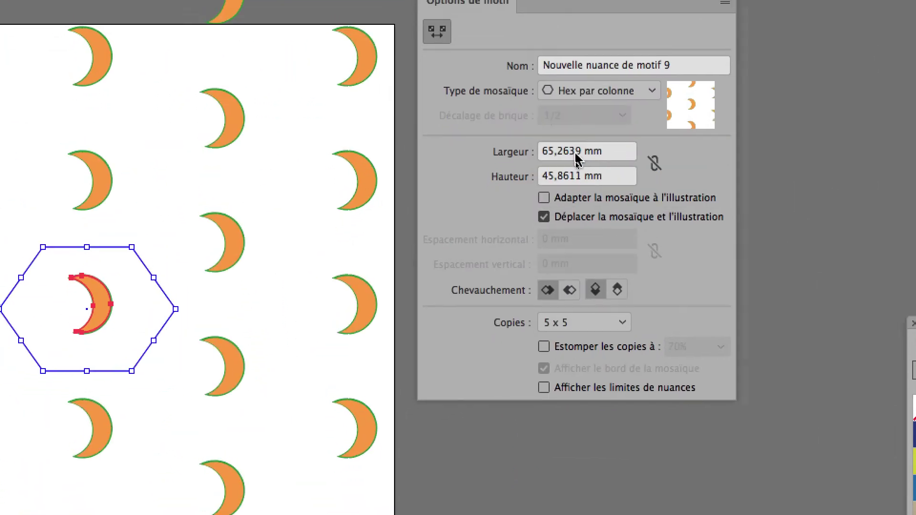
left_click(549, 82)
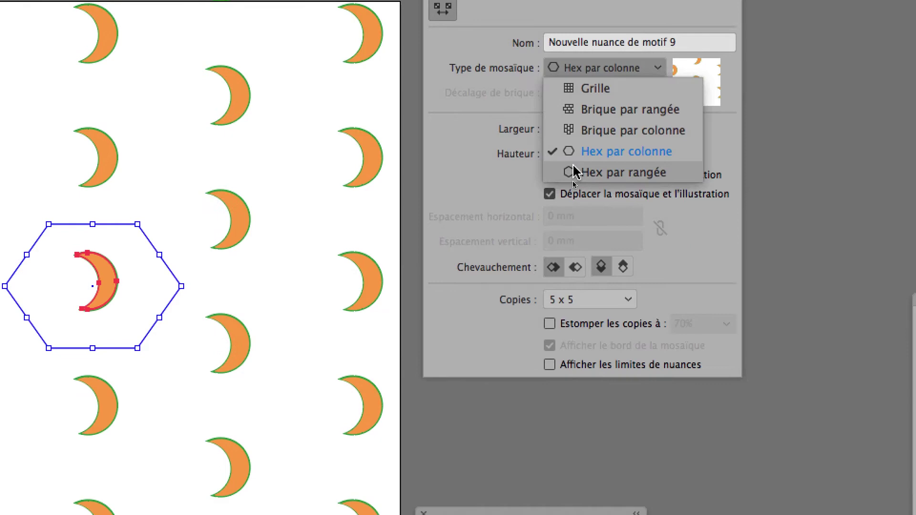
left_click(576, 171)
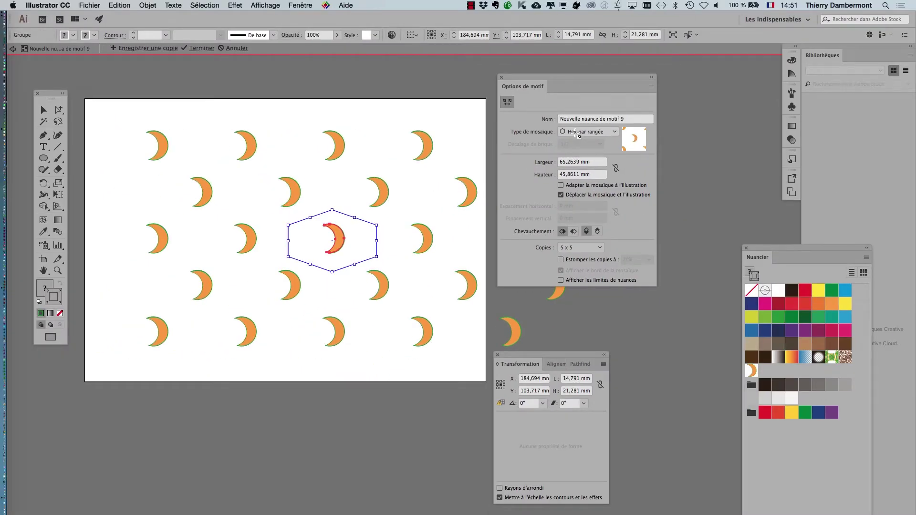
Drag the hexagonal tile's edges and corner to reshape it to about 66.15 × 86.64 mm.
scroll(355, 205, "up", 1)
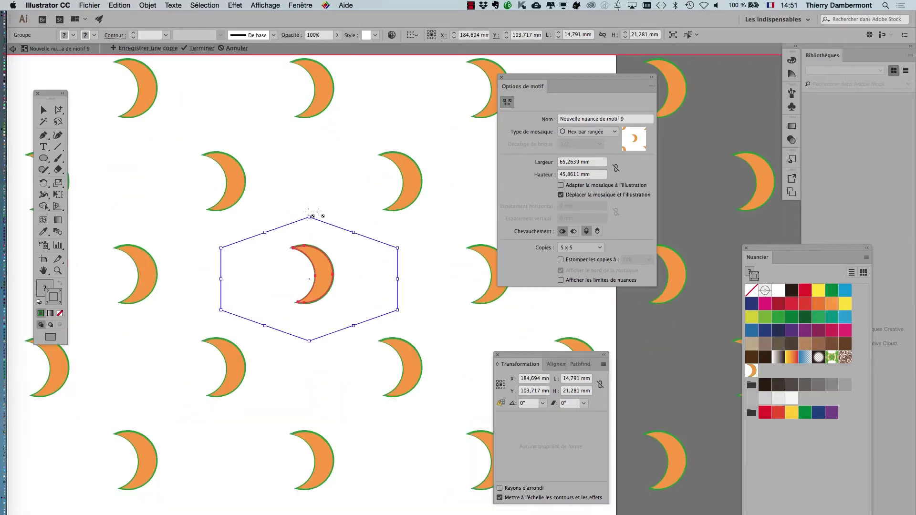
left_click_drag(310, 218, 309, 199)
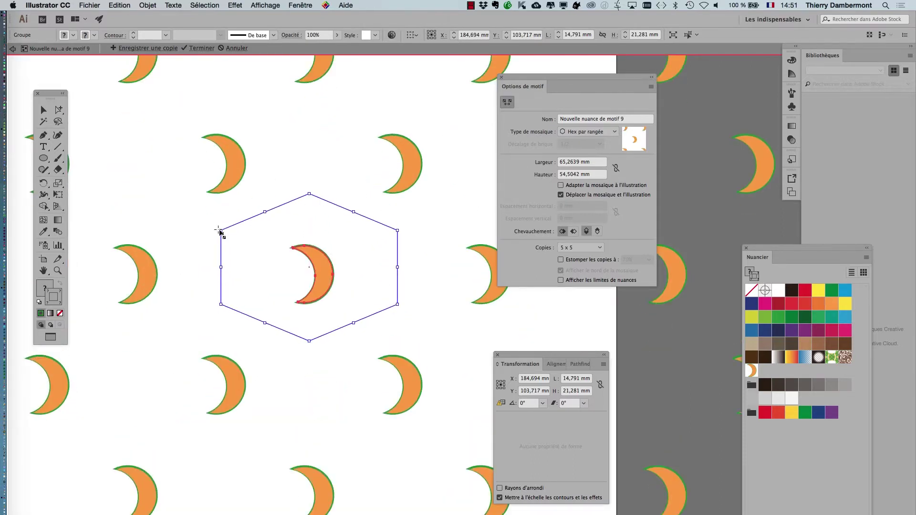
left_click_drag(221, 230, 257, 225)
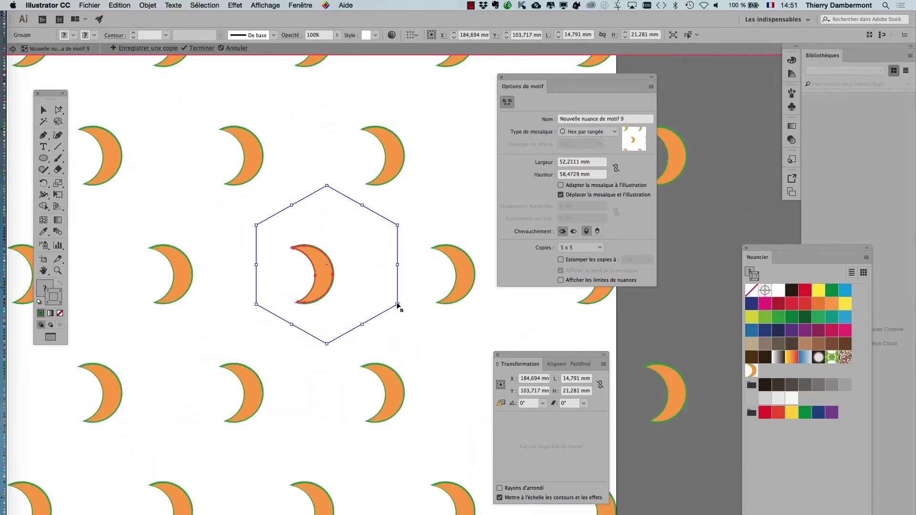
left_click_drag(397, 304, 365, 304)
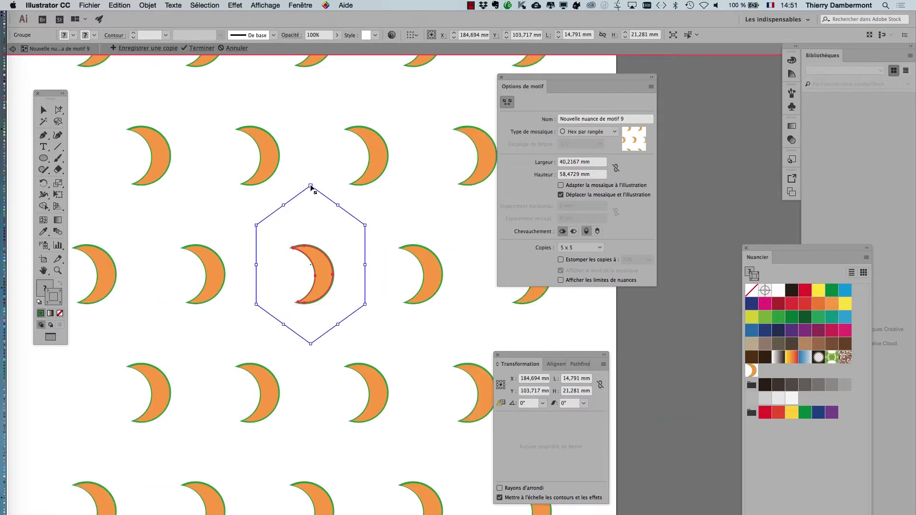
left_click_drag(311, 187, 310, 175)
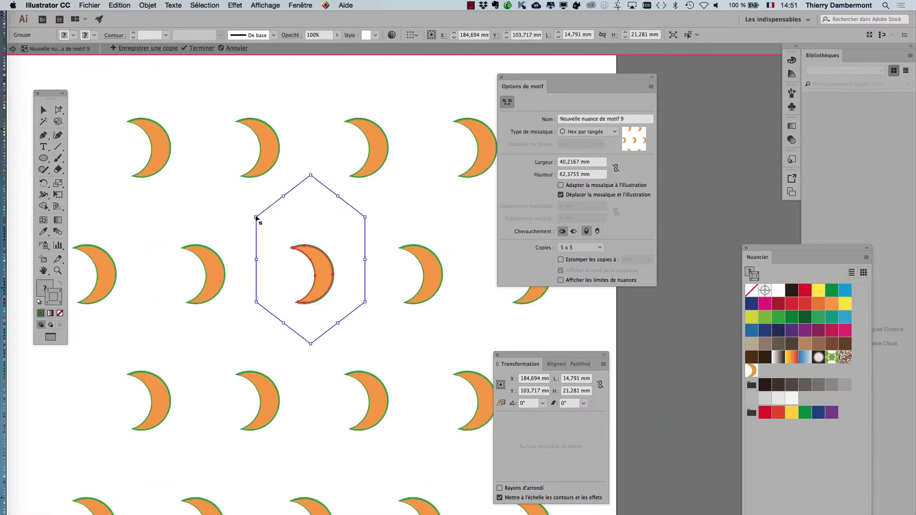
left_click_drag(256, 217, 234, 217)
left_click_drag(366, 304, 396, 317)
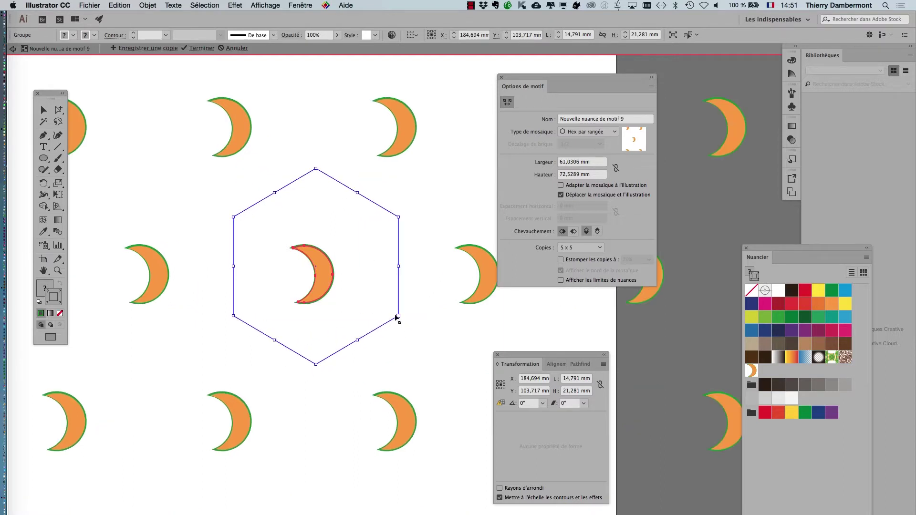
scroll(395, 315, "down", 2)
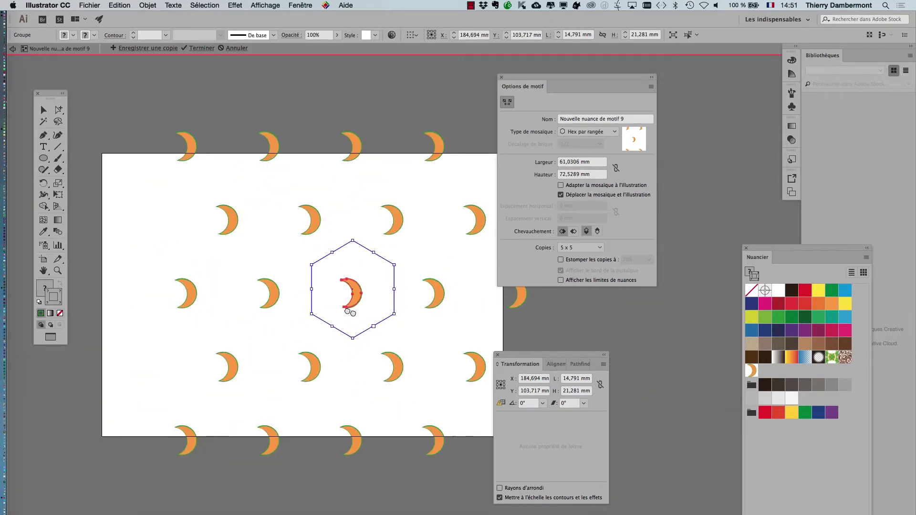
mouse_move(352, 302)
left_mouse_down()
mouse_move(292, 282)
mouse_move(364, 317)
left_mouse_up()
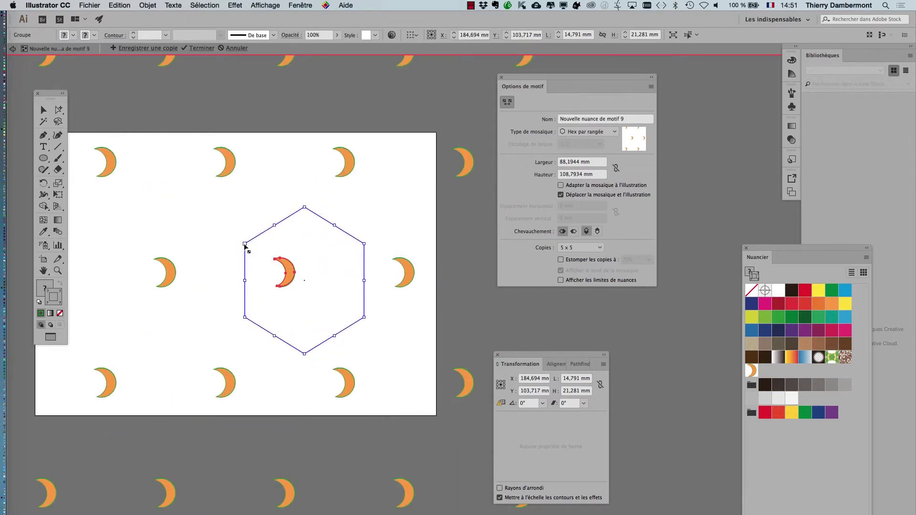
left_click_drag(364, 317, 335, 302)
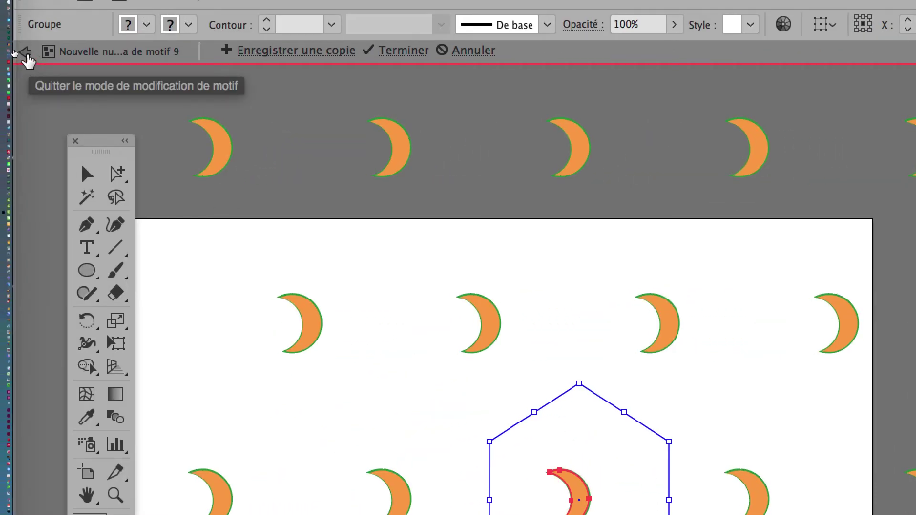
Exit pattern editing, move the orange crescent onto the pasteboard, and deselect it.
left_click(25, 53)
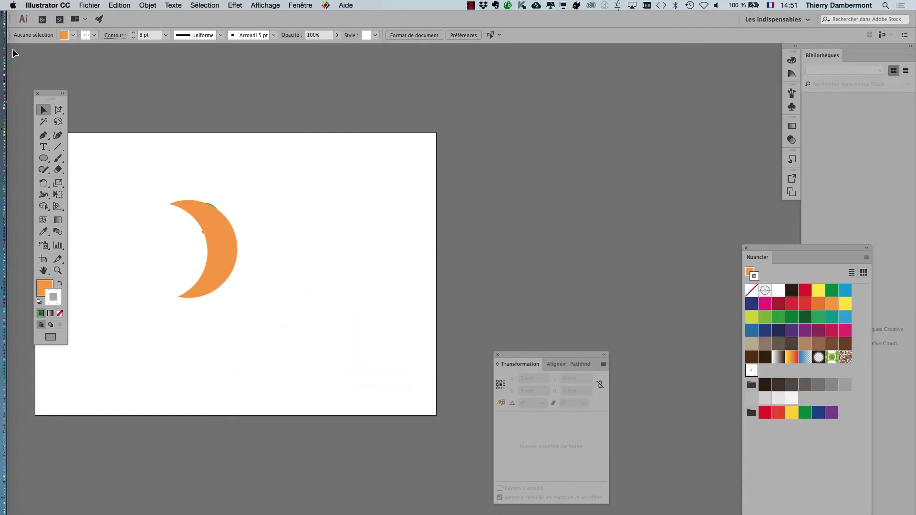
left_click(220, 231)
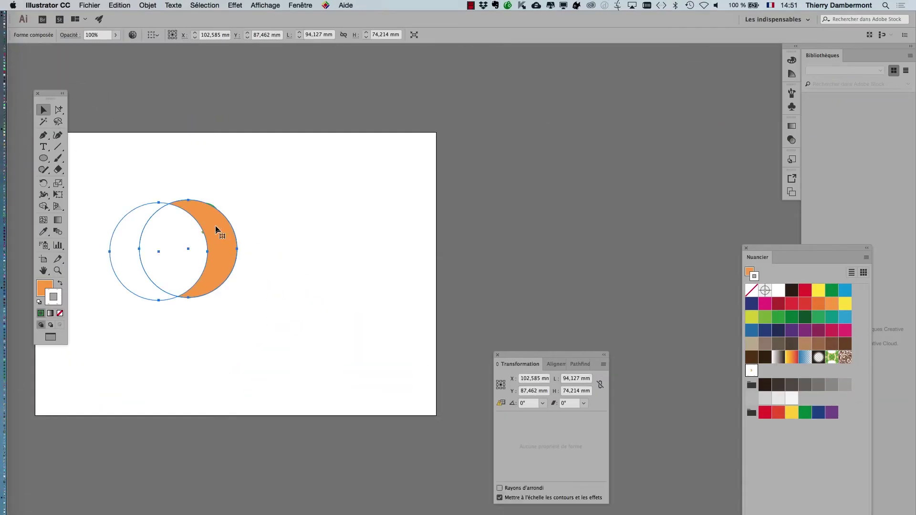
left_click_drag(220, 231, 266, 109)
left_click_drag(264, 142, 234, 268)
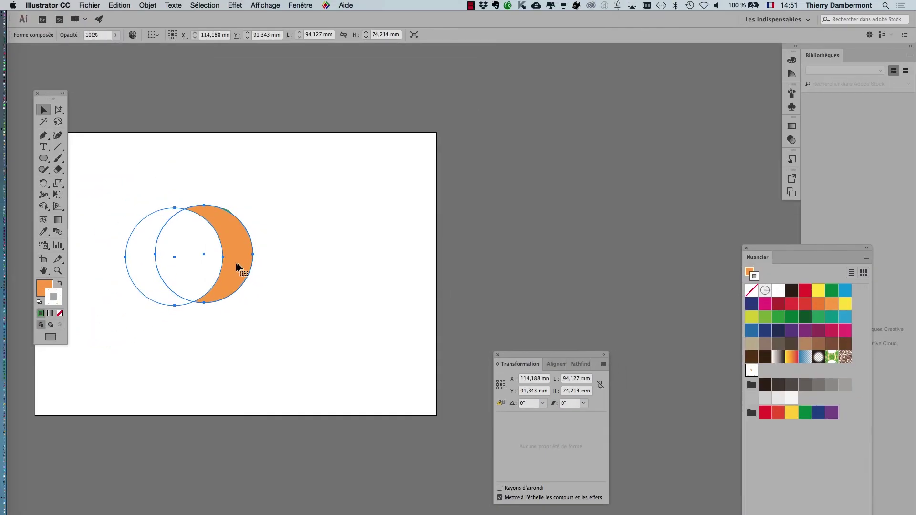
left_click_drag(238, 268, 702, 167)
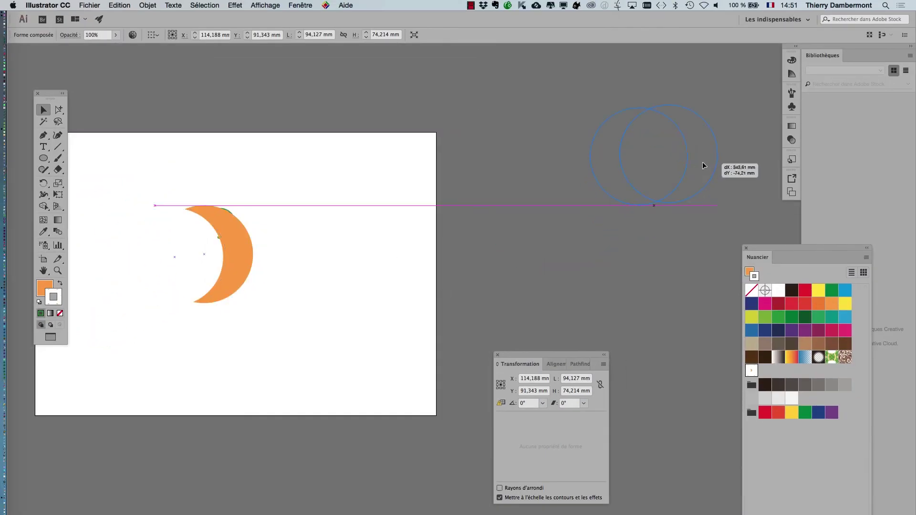
left_click(326, 254)
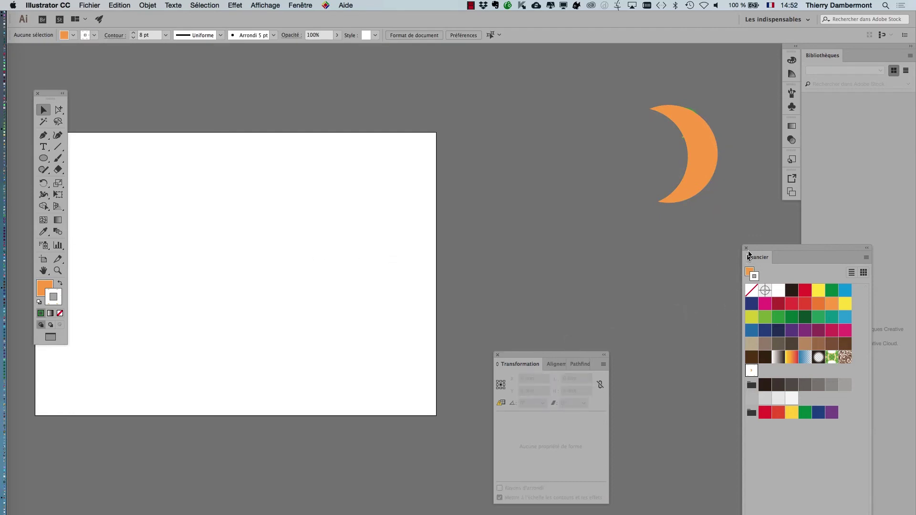
Place the Nuancier panel beside the artboard, showing 'Nouvelle nuance de motif 9'.
left_click_drag(759, 247, 409, 91)
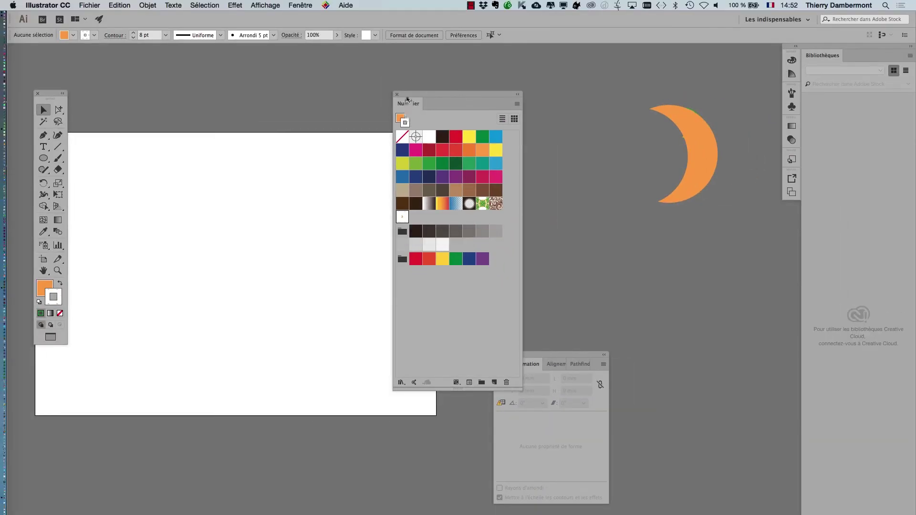
left_click_drag(408, 97, 498, 83)
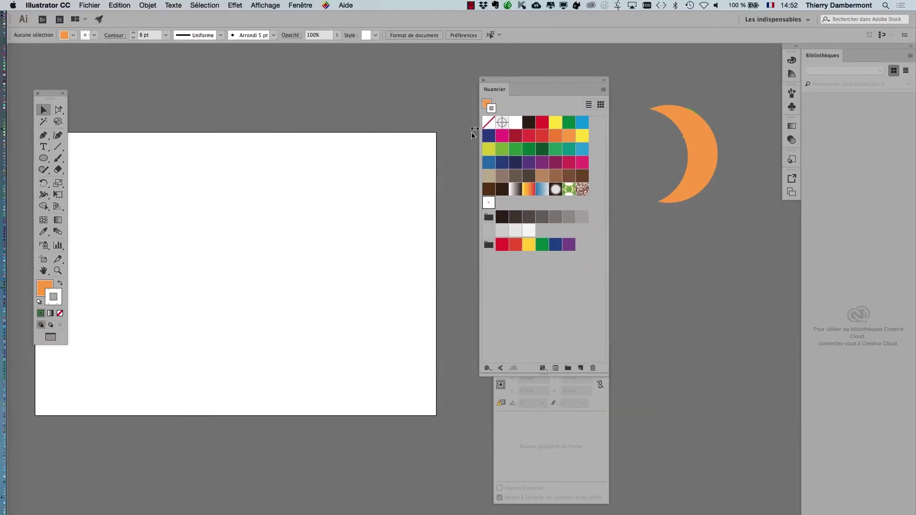